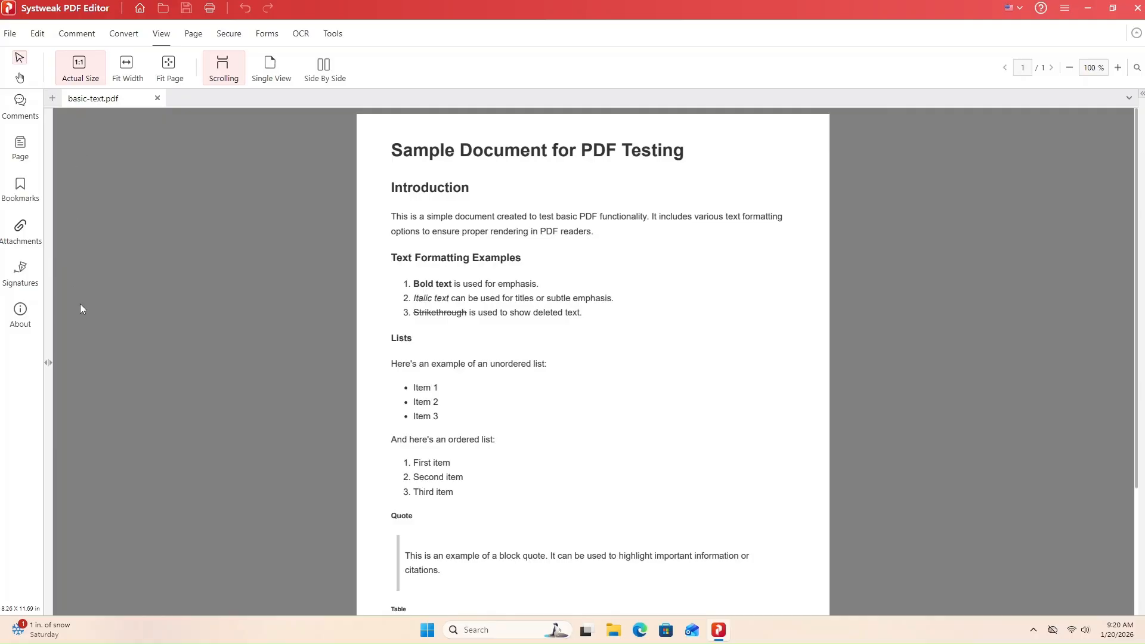
- Widen the 'Text Formatting Examples' heading box and append 'for the video today' to it
{"action": "left_click", "coordinate": [39, 36]}
{"action": "left_click", "coordinate": [40, 35]}
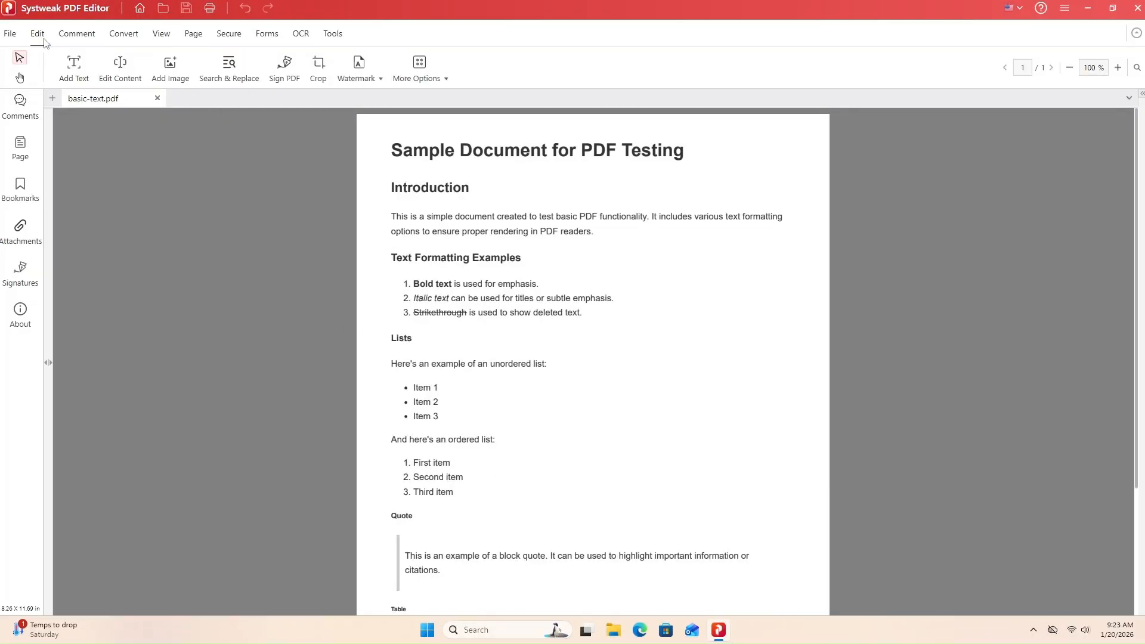
{"action": "left_click", "coordinate": [114, 74]}
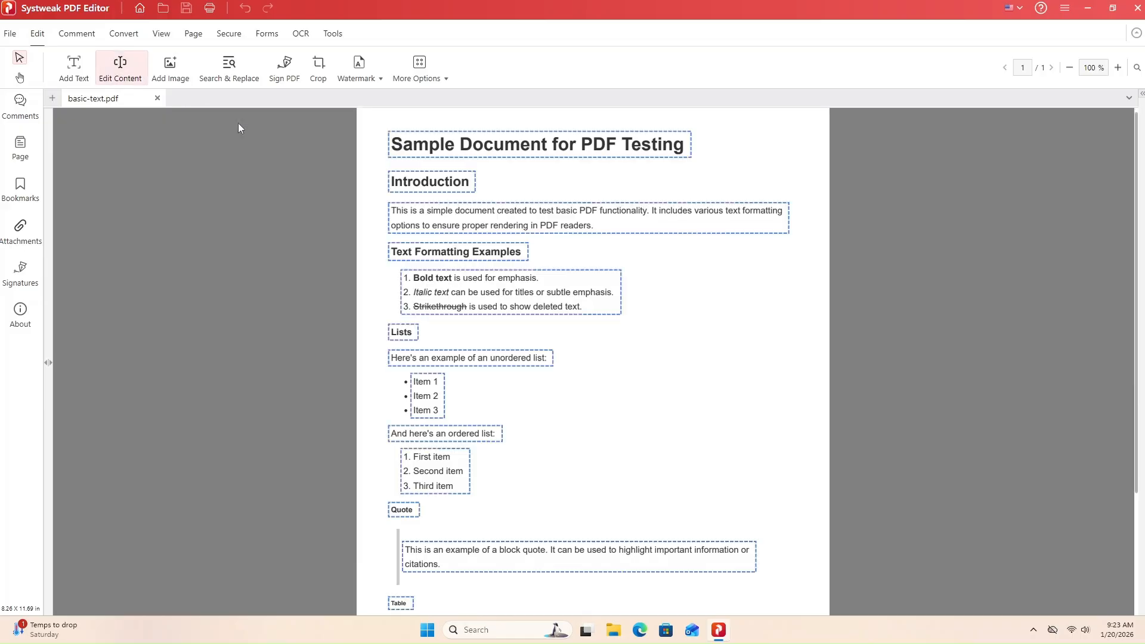
{"action": "left_click", "coordinate": [515, 258]}
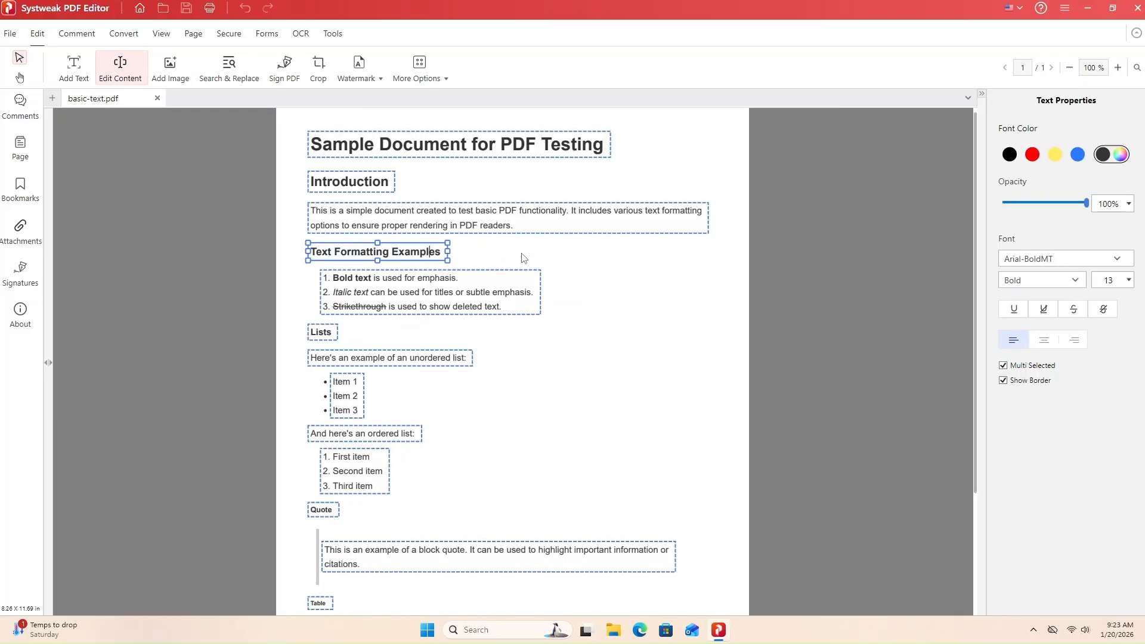
{"action": "left_click_drag", "start_coordinate": [447, 252], "coordinate": [614, 252]}
{"action": "left_click", "coordinate": [452, 252]}
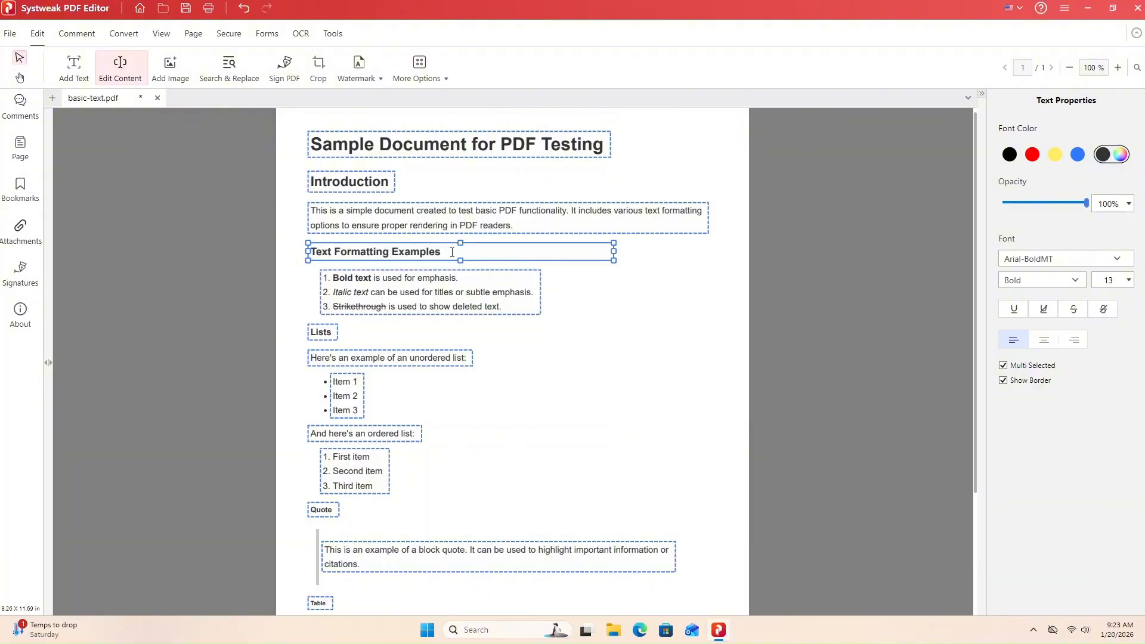
{"action": "type", "text": "for the video today"}
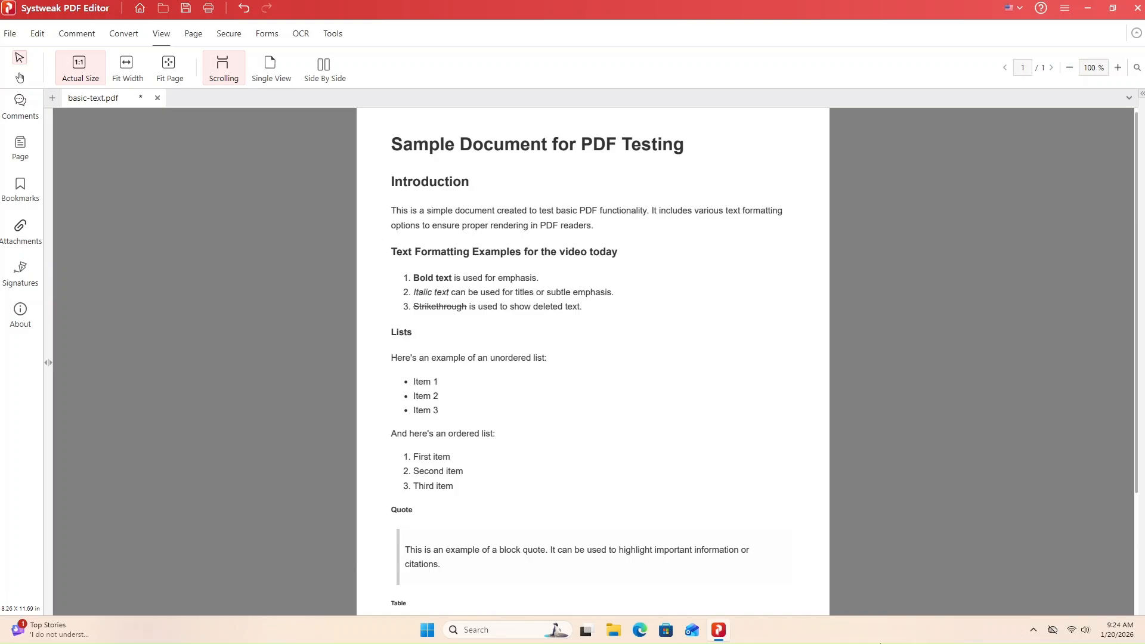
- Highlight the 'Text Formatting Examples for the video today' heading in yellow
{"action": "left_click", "coordinate": [90, 37]}
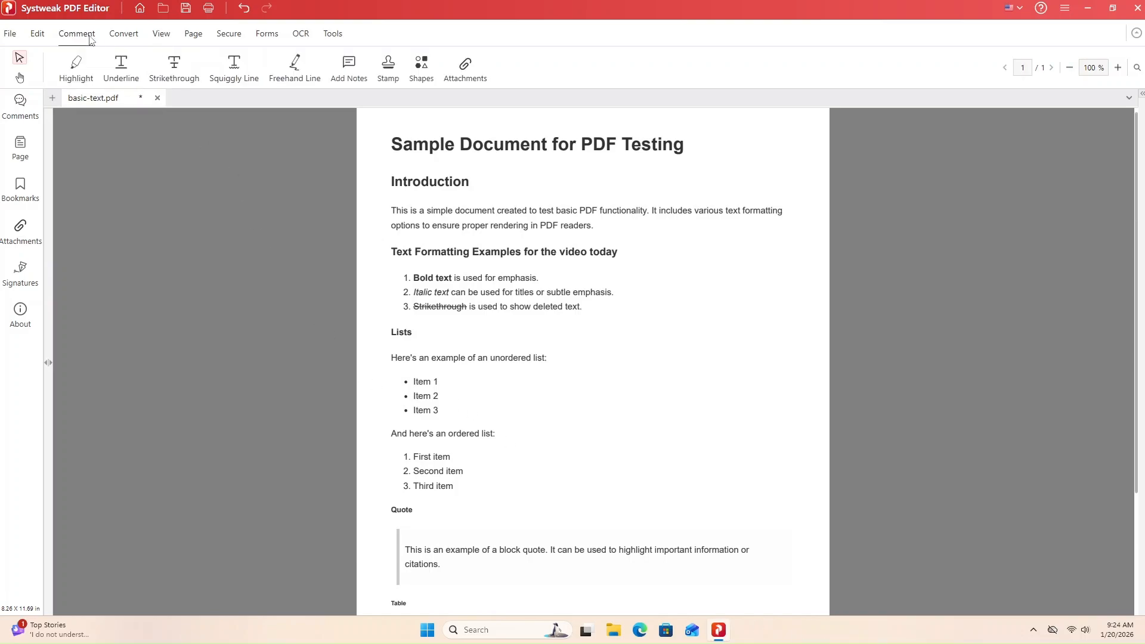
{"action": "left_click", "coordinate": [77, 71]}
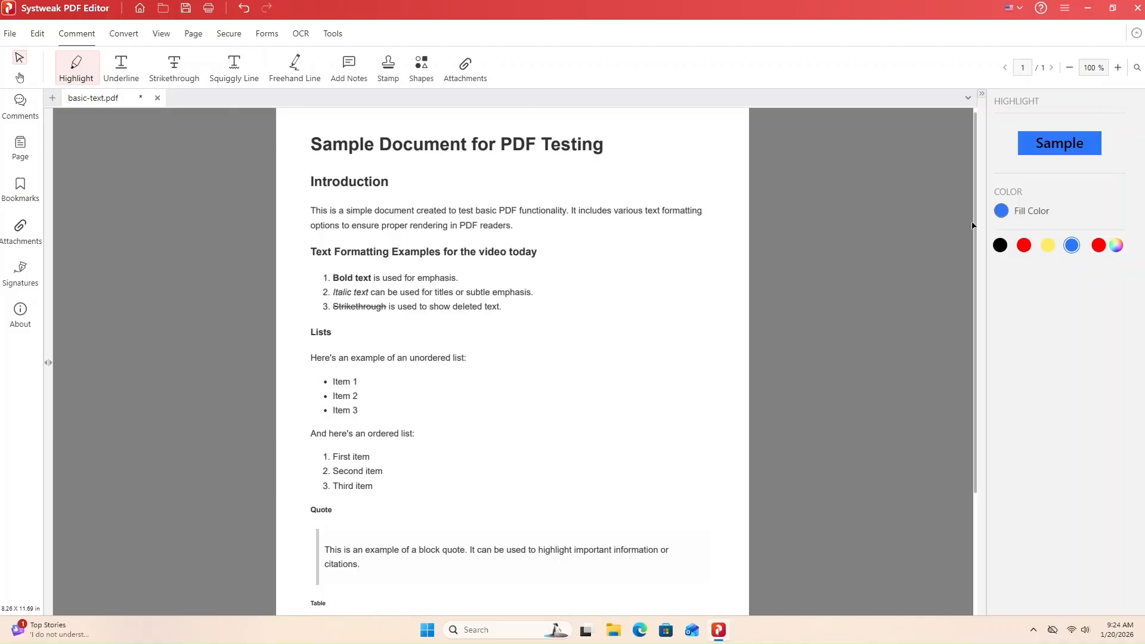
{"action": "left_click", "coordinate": [1048, 245]}
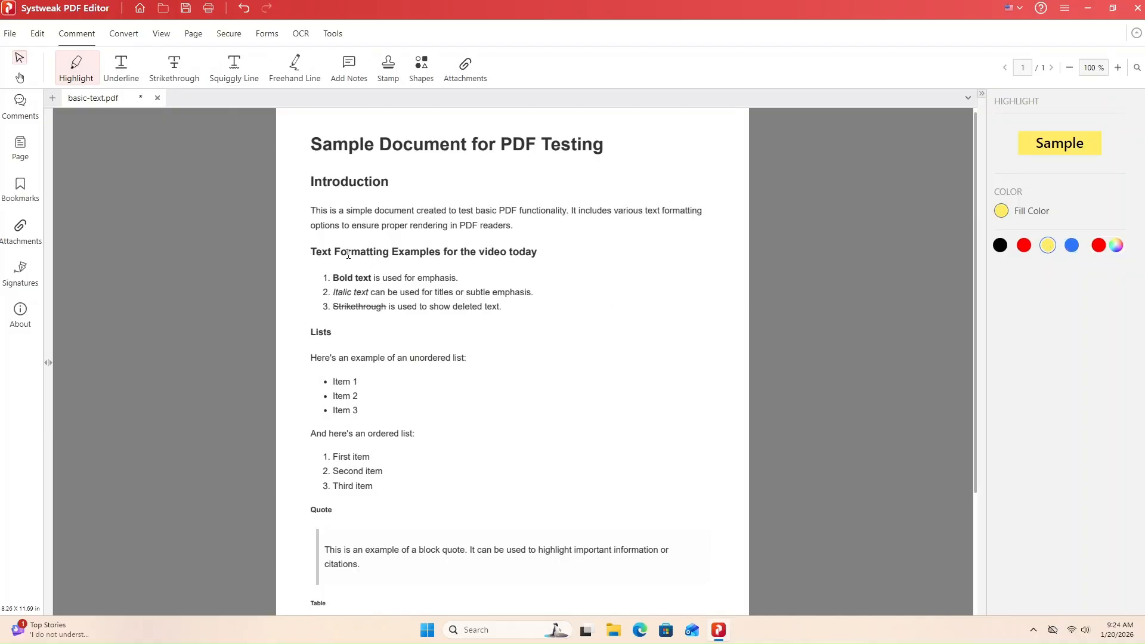
{"action": "left_click_drag", "start_coordinate": [312, 251], "coordinate": [546, 253]}
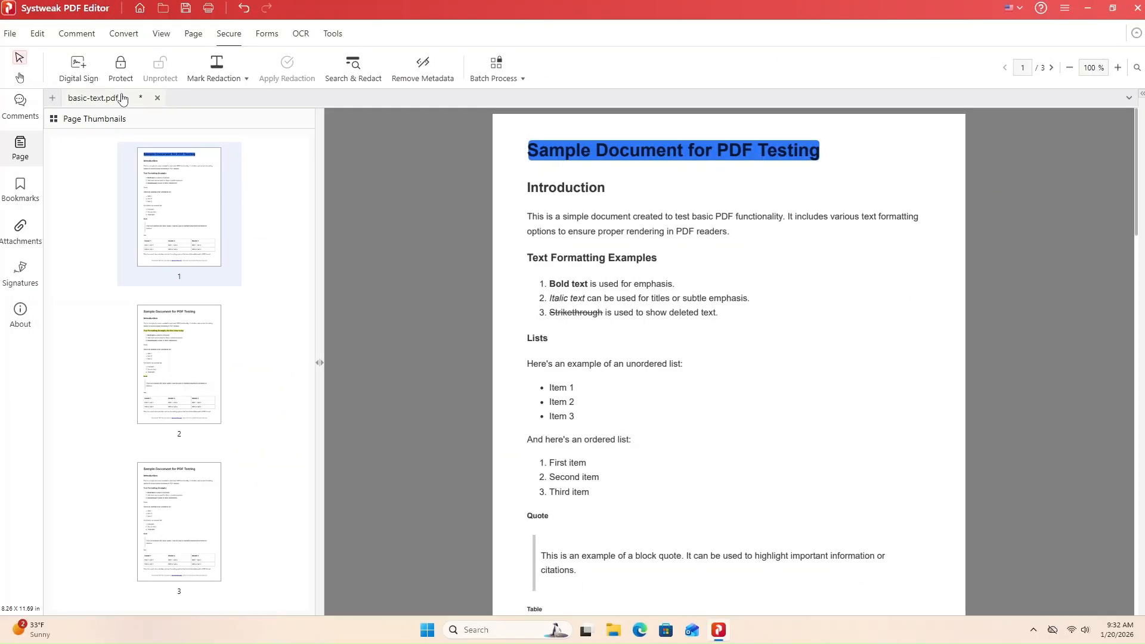
- Protect the PDF with an eight-character password, entered and confirmed
{"action": "left_click", "coordinate": [120, 66]}
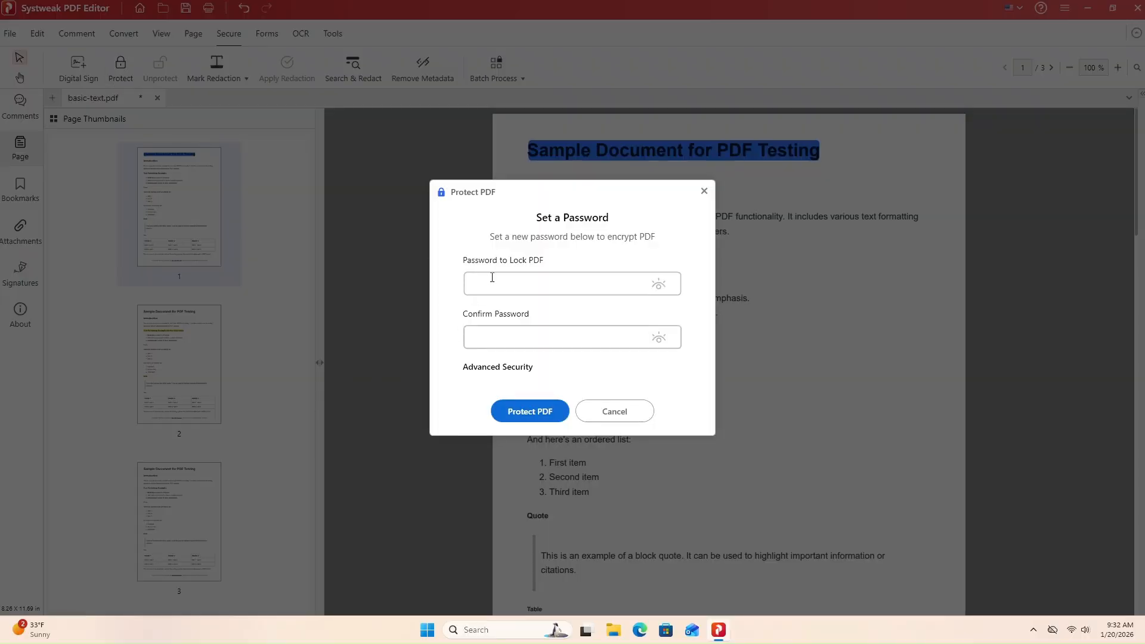
{"action": "type", "text": "********"}
{"action": "key", "text": "Tab"}
{"action": "type", "text": "********"}
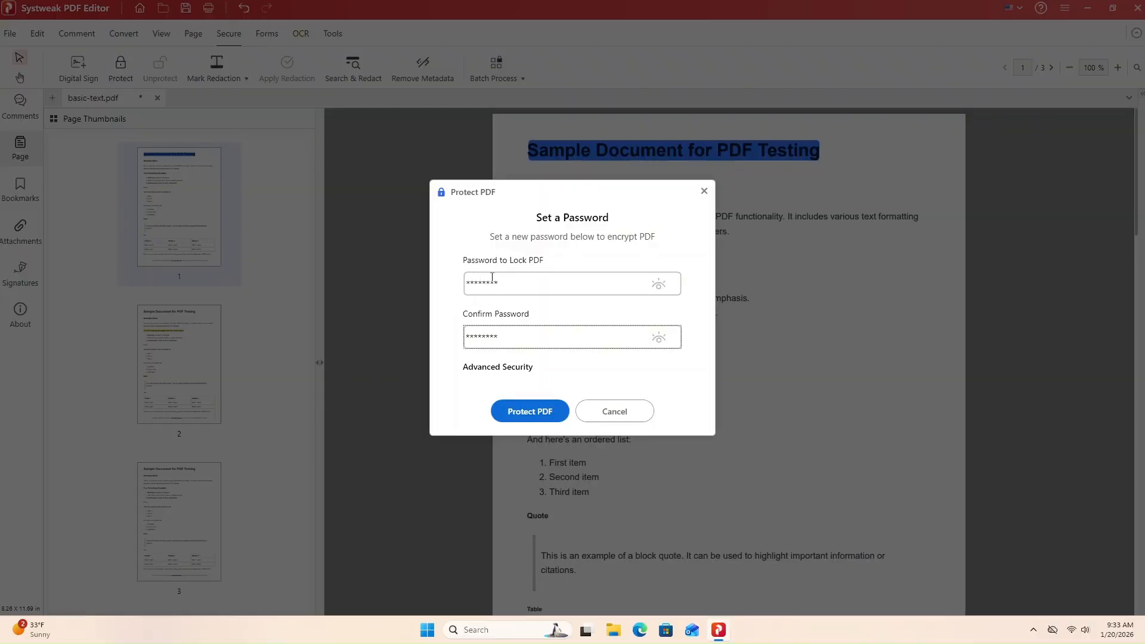
{"action": "left_click", "coordinate": [532, 412]}
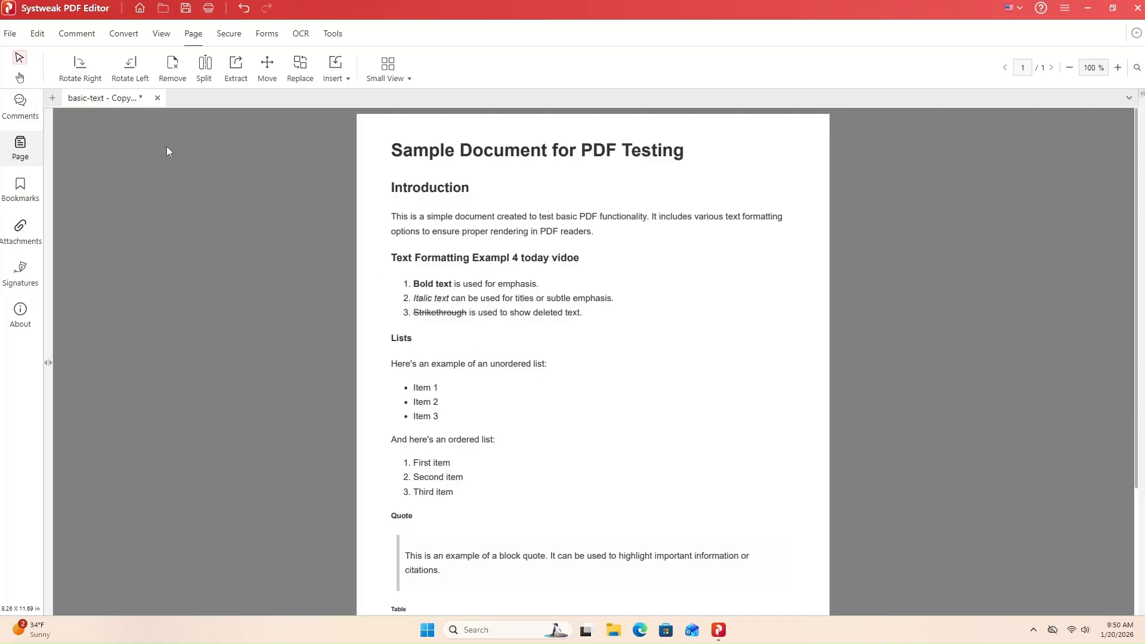
- Fix the heading's garbled ending so it reads 'Text Formatting Example for today video'
{"action": "left_click", "coordinate": [38, 35]}
{"action": "left_click", "coordinate": [121, 76]}
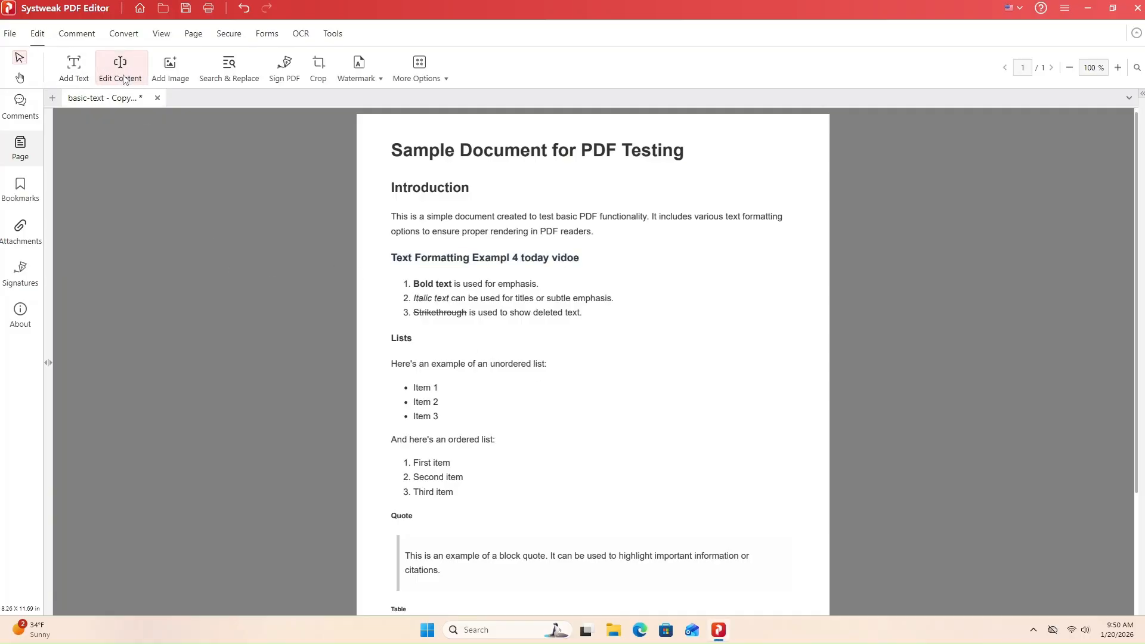
{"action": "left_click", "coordinate": [512, 249]}
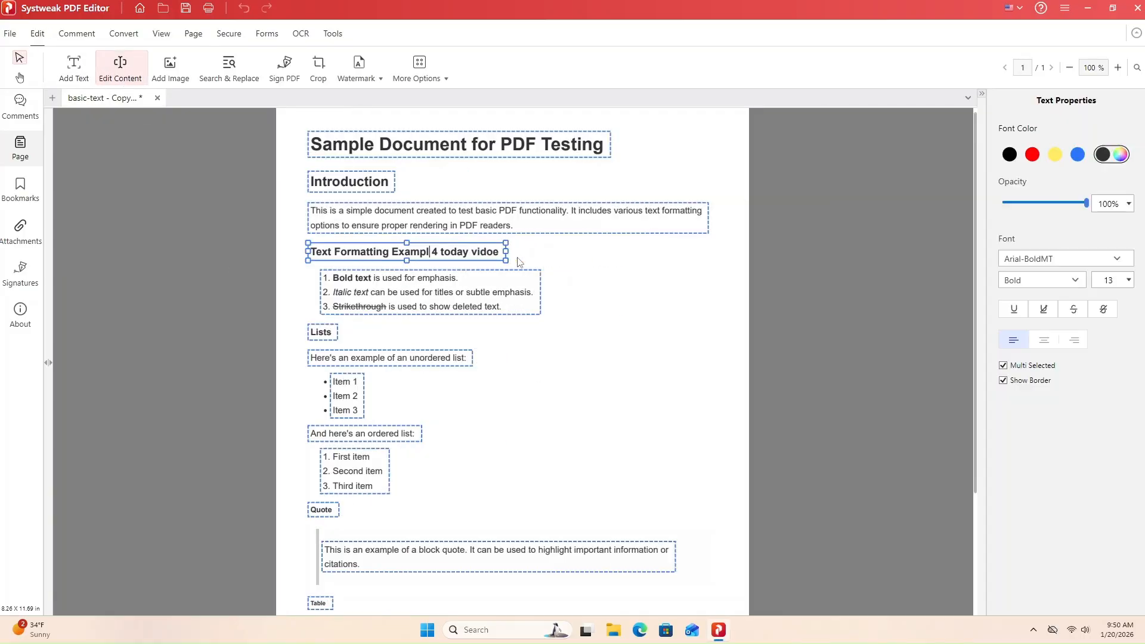
{"action": "left_click", "coordinate": [437, 250]}
{"action": "key", "text": "BackSpace"}
{"action": "key", "text": "BackSpace"}
{"action": "type", "text": "e for"}
{"action": "type", "text": "today video"}
- Set the words 'for today video' to Arial-BoldMT in Bold style
{"action": "left_click_drag", "start_coordinate": [452, 251], "coordinate": [512, 252]}
{"action": "left_click", "coordinate": [1066, 258]}
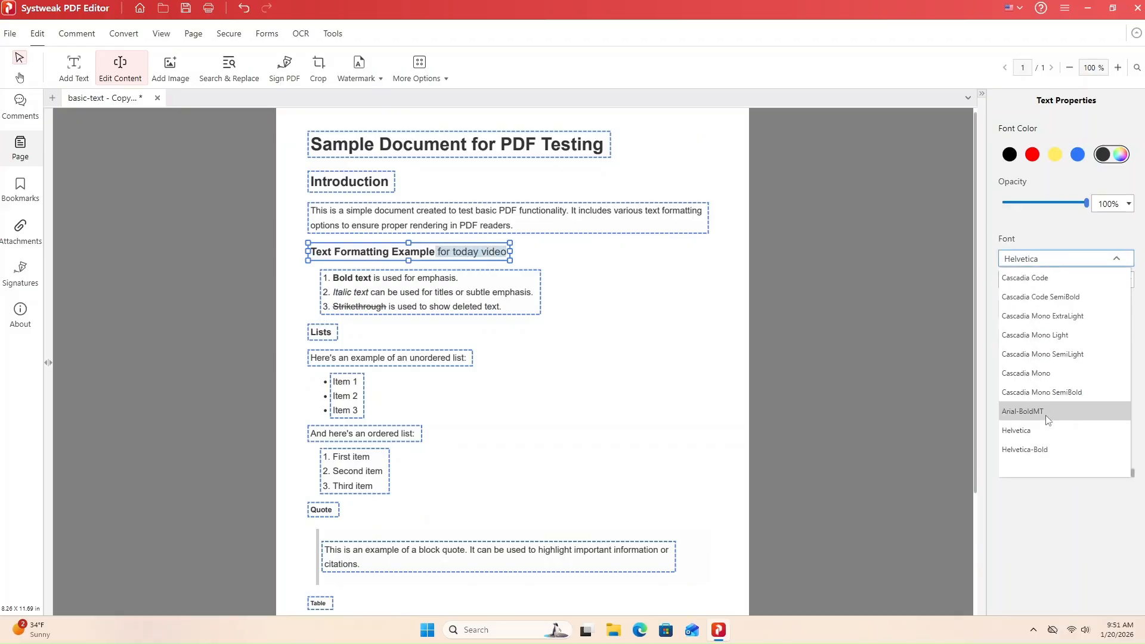
{"action": "left_click", "coordinate": [1038, 414]}
{"action": "left_click", "coordinate": [1042, 280]}
{"action": "left_click", "coordinate": [1017, 318]}
{"action": "left_click", "coordinate": [621, 332]}
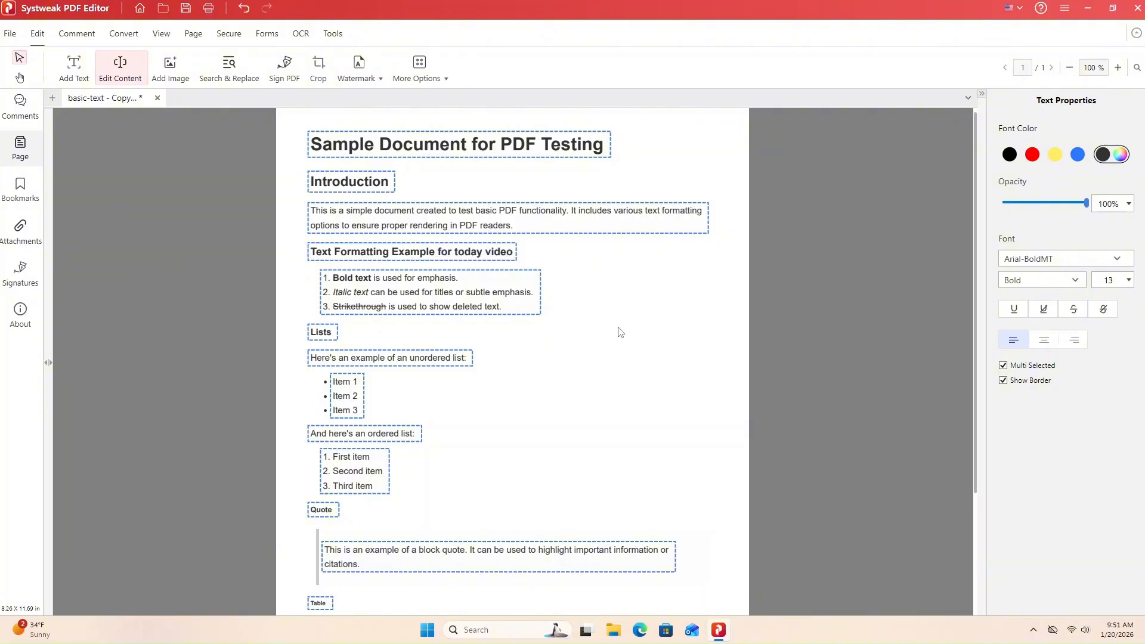
- Add a 'TEST TEST TEST' watermark at size 40, -45° rotation and opacity 41
{"action": "left_click", "coordinate": [360, 71]}
{"action": "left_click", "coordinate": [382, 97]}
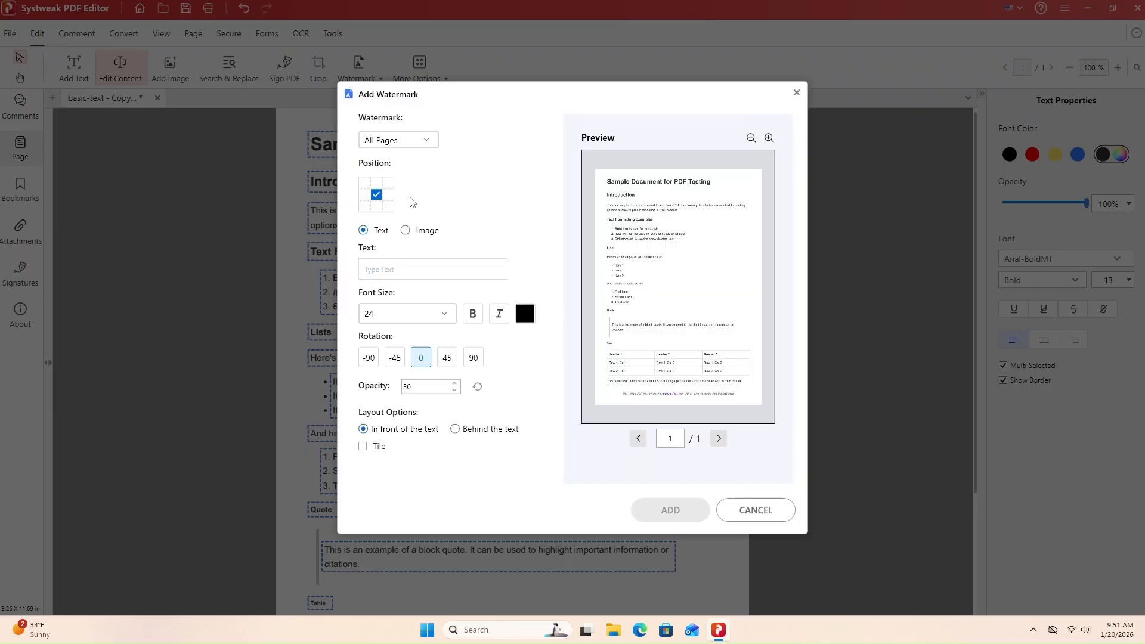
{"action": "left_click", "coordinate": [402, 271]}
{"action": "type", "text": "TEST T"}
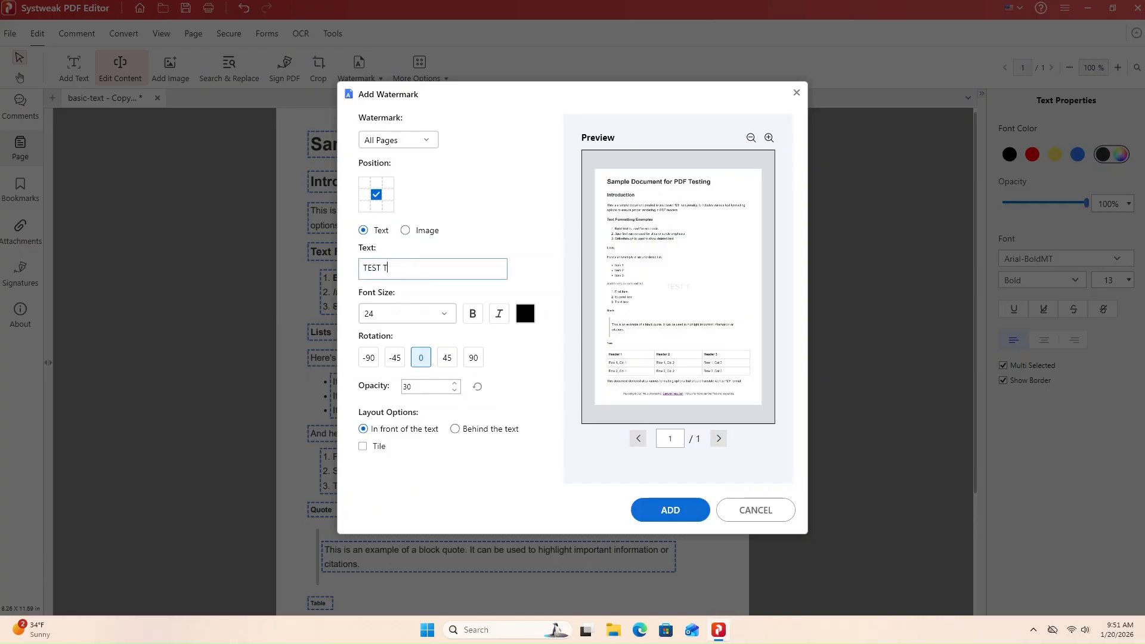
{"action": "type", "text": "EST TEST"}
{"action": "left_click", "coordinate": [443, 314]}
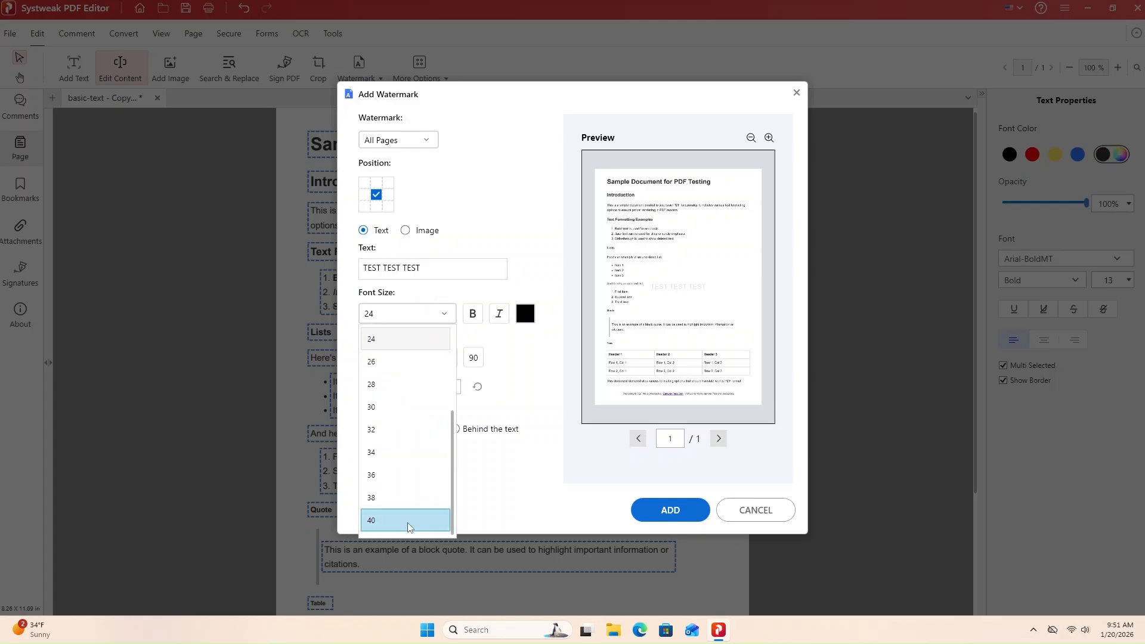
{"action": "left_click", "coordinate": [382, 520]}
{"action": "left_click", "coordinate": [395, 358]}
{"action": "left_click", "coordinate": [454, 383]}
{"action": "left_click", "coordinate": [454, 383]}
{"action": "left_click", "coordinate": [454, 383]}
{"action": "left_click", "coordinate": [454, 383]}
{"action": "left_click", "coordinate": [453, 383]}
{"action": "left_click", "coordinate": [454, 383]}
{"action": "left_click", "coordinate": [454, 383]}
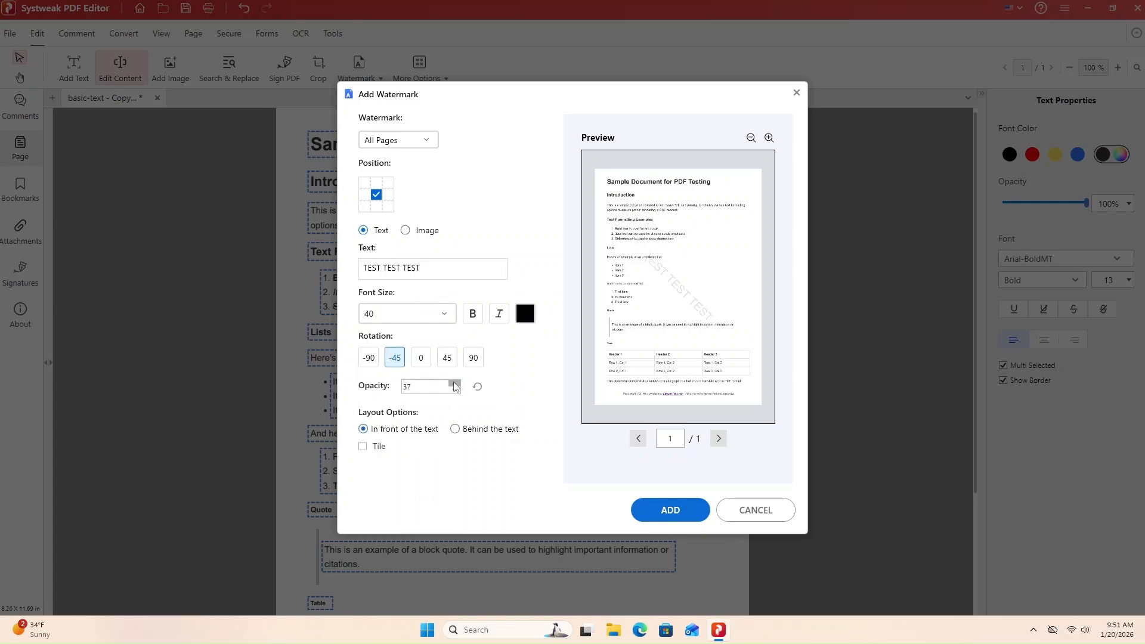
{"action": "left_click", "coordinate": [454, 383]}
{"action": "left_click", "coordinate": [454, 383]}
{"action": "left_click", "coordinate": [454, 383]}
{"action": "left_click", "coordinate": [454, 383]}
{"action": "left_click", "coordinate": [671, 511]}
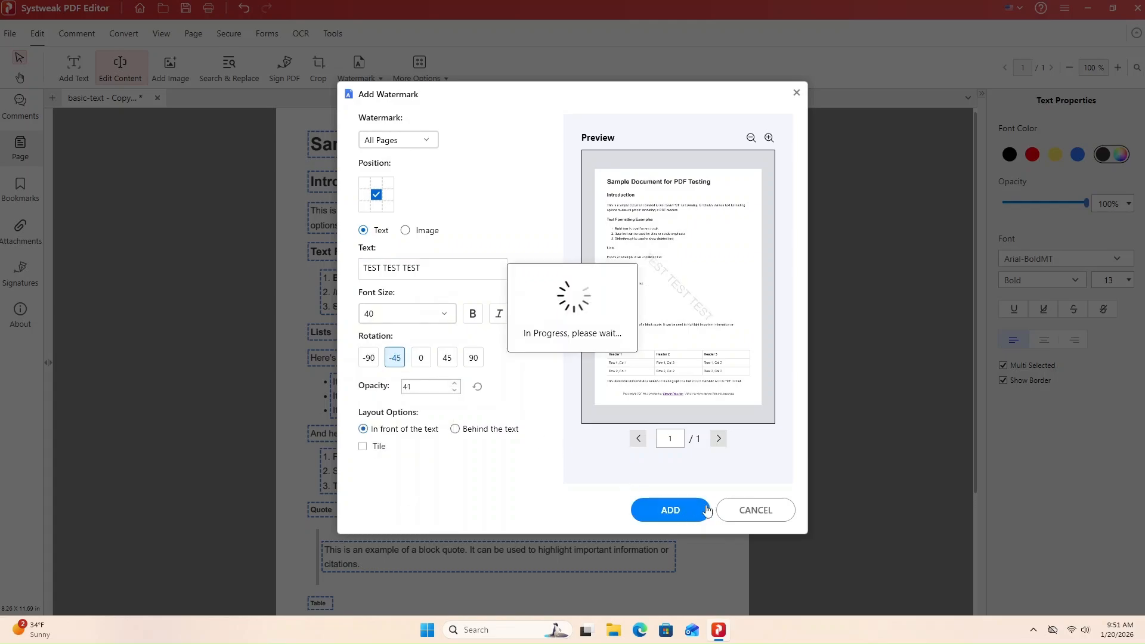
{"action": "left_click", "coordinate": [332, 34]}
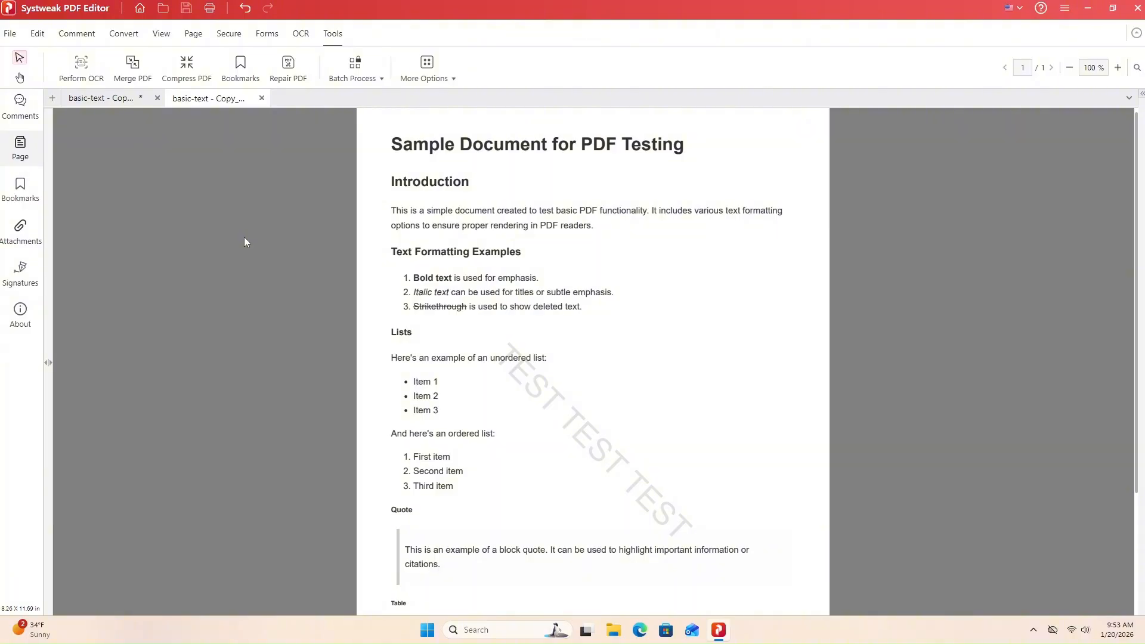
- Compress the watermarked PDF with High Compression Method 2 and save the copy to the Desktop
{"action": "left_click", "coordinate": [187, 66]}
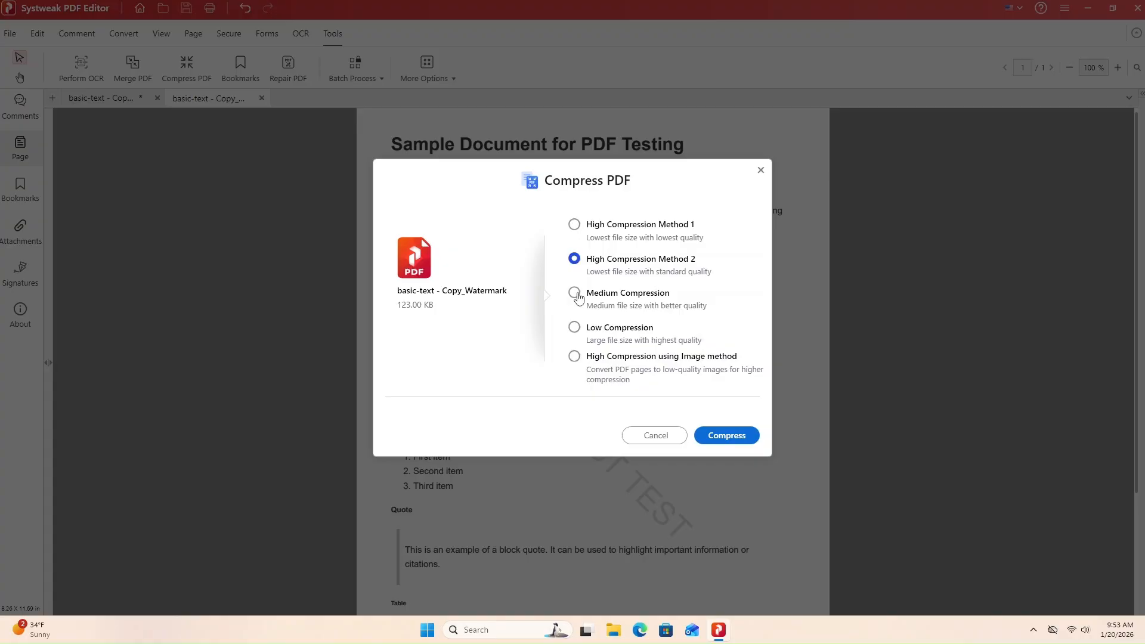
{"action": "left_click", "coordinate": [746, 440]}
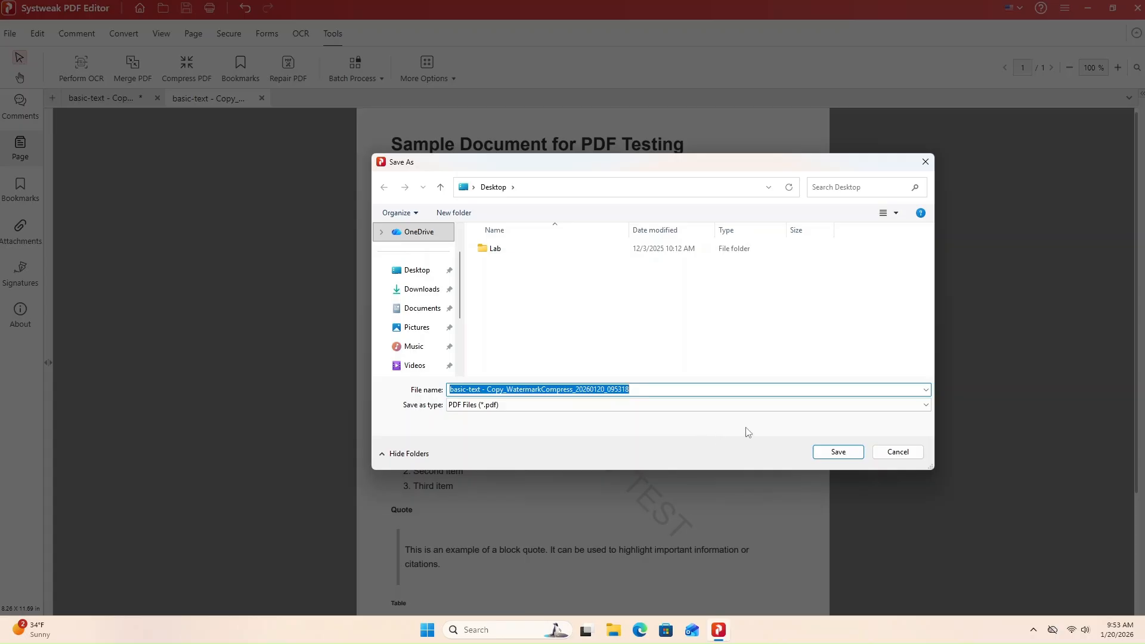
{"action": "left_click", "coordinate": [832, 446]}
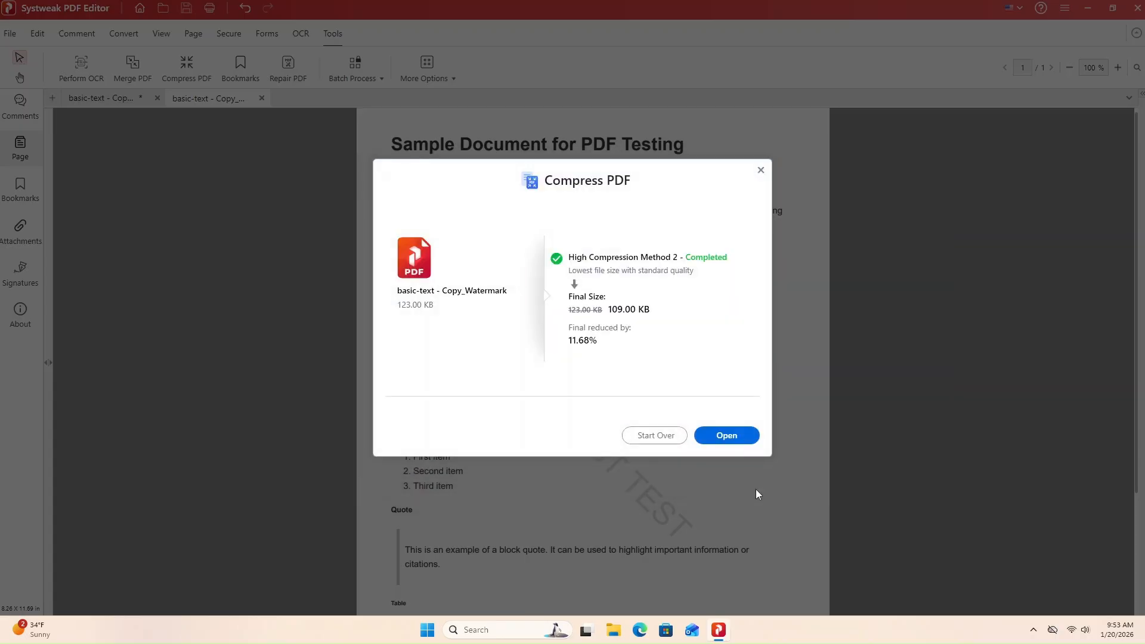